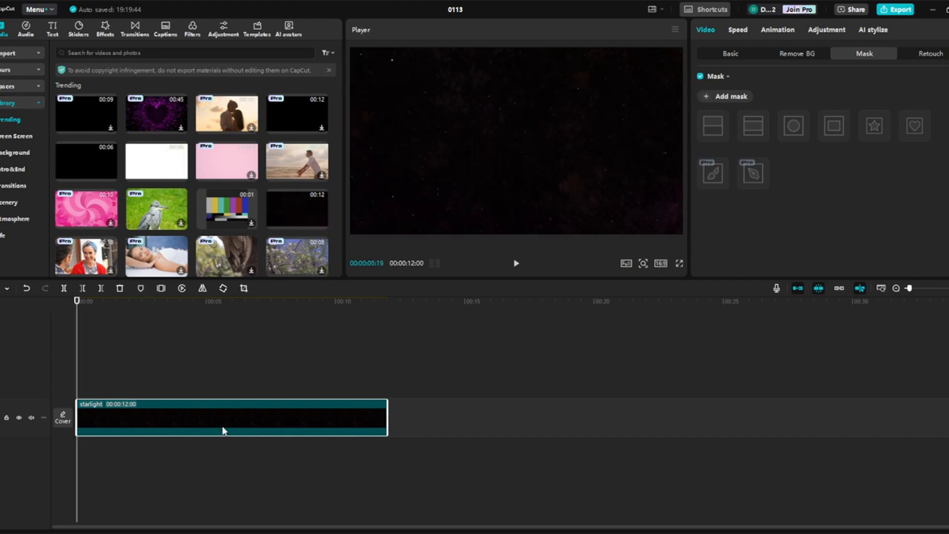
Add a default text clip above the starlight clip and extend it to the starlight clip's full 12-second length.
{"action": "left_click", "coordinate": [50, 28]}
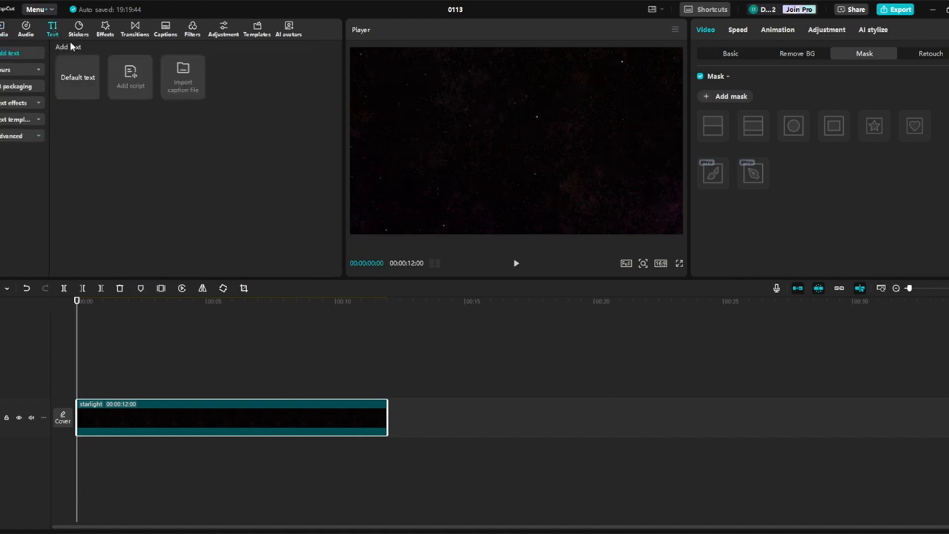
{"action": "left_click", "coordinate": [93, 93]}
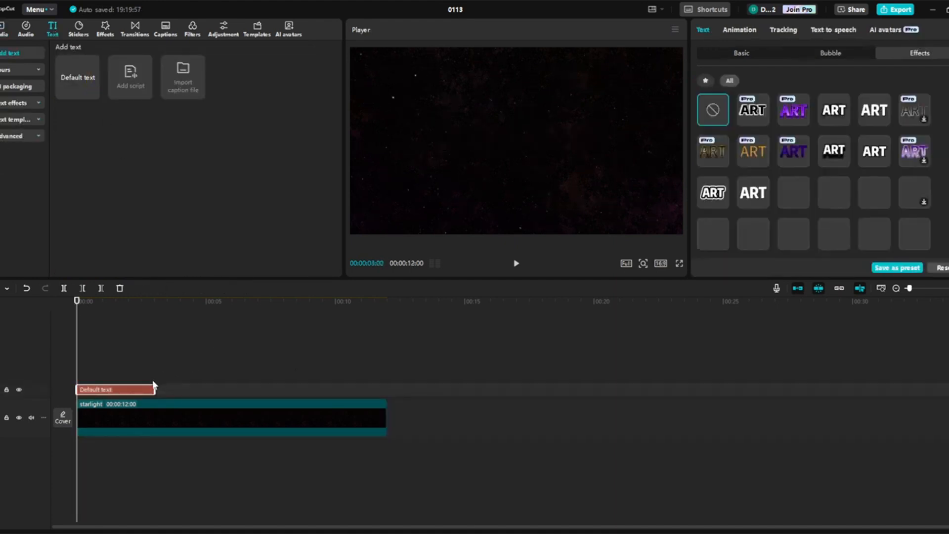
{"action": "left_click_drag", "start_coordinate": [306, 376], "coordinate": [381, 377]}
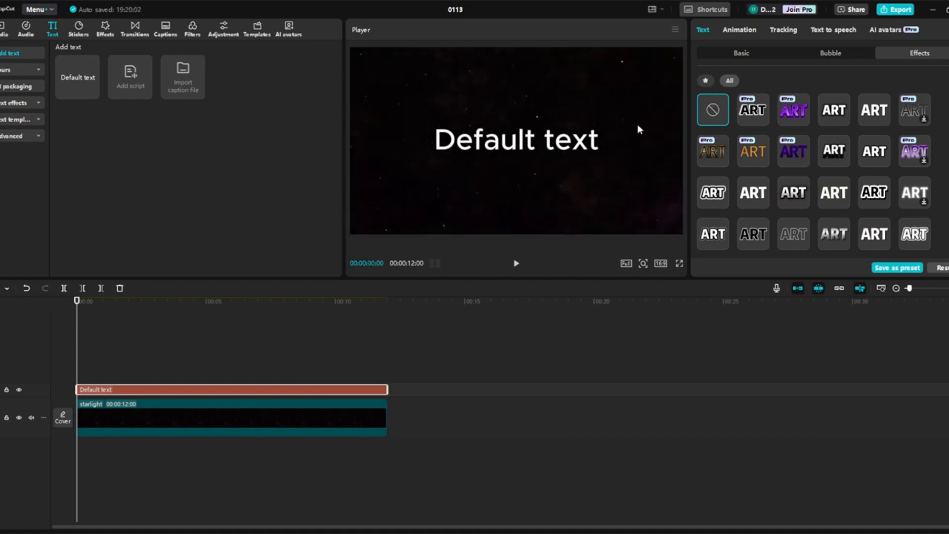
Apply the silver-gradient text effect to the default text.
{"action": "left_click", "coordinate": [746, 52]}
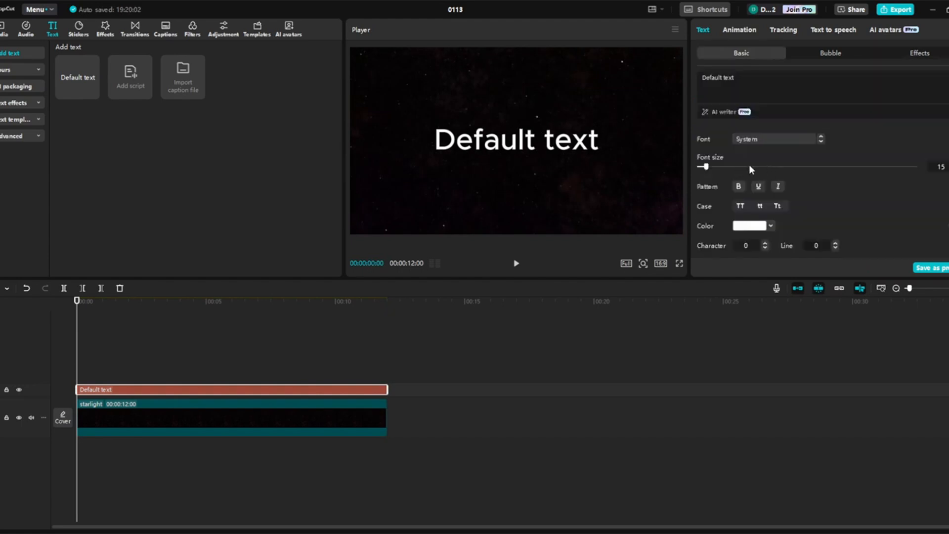
{"action": "left_click", "coordinate": [911, 54]}
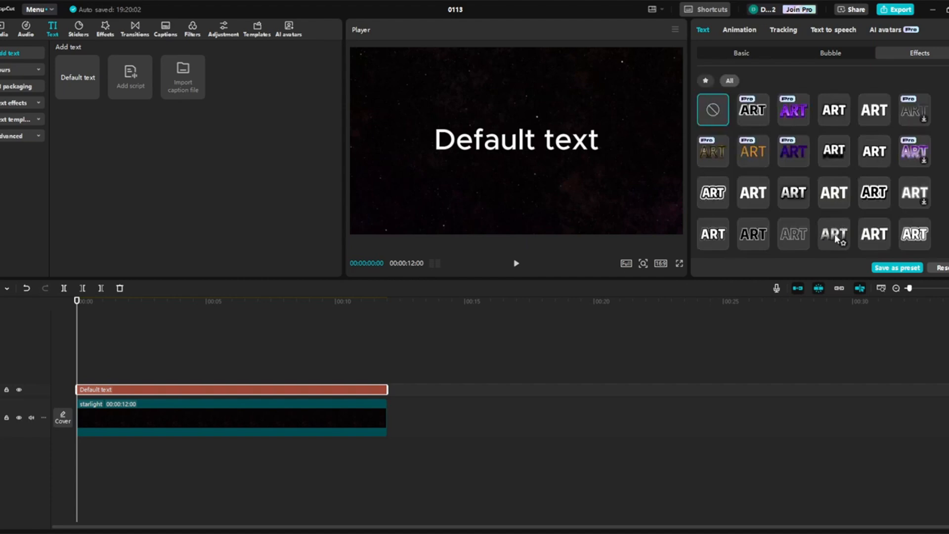
{"action": "left_click", "coordinate": [835, 238]}
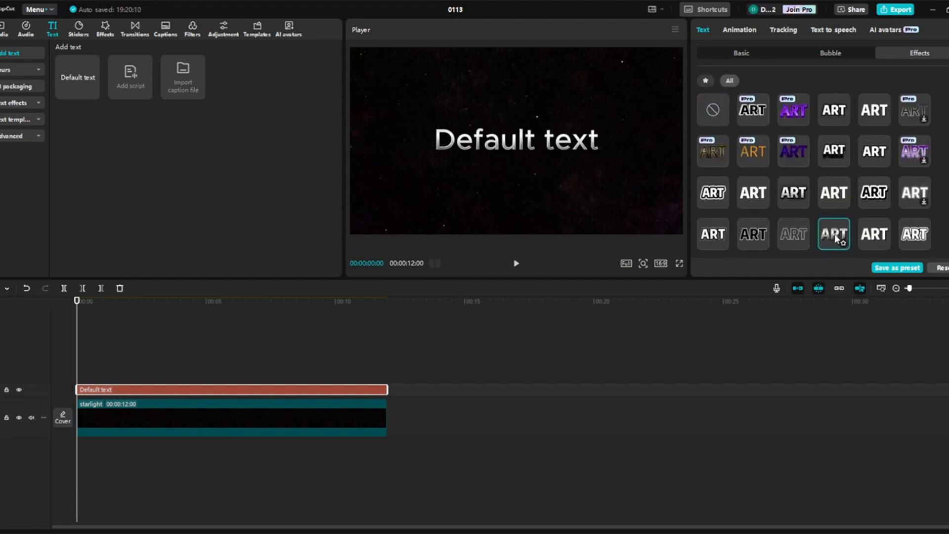
Make the text bold and all uppercase, and set its font to Anton.
{"action": "left_click", "coordinate": [737, 55]}
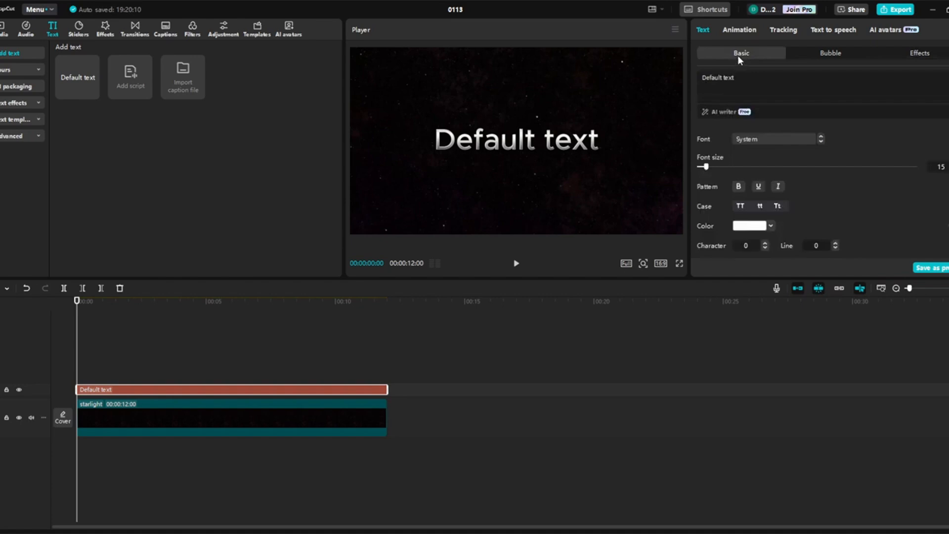
{"action": "left_click", "coordinate": [737, 187]}
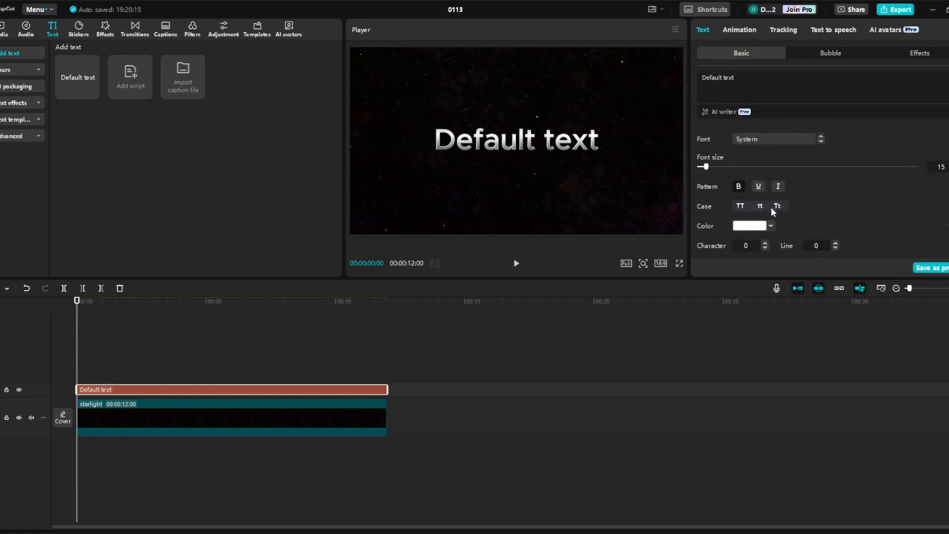
{"action": "left_click", "coordinate": [740, 205]}
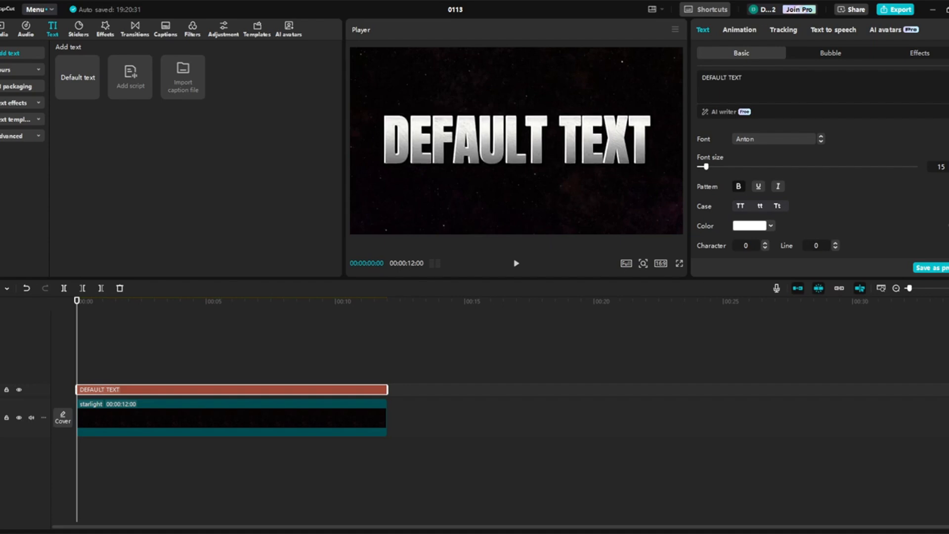
Combine the starlight clip and the text clip into one compound clip.
{"action": "left_click", "coordinate": [285, 412]}
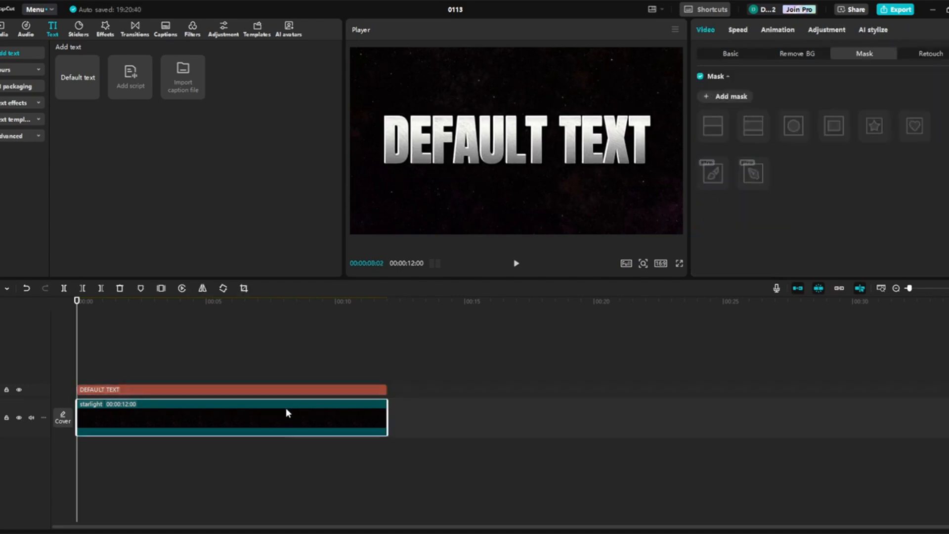
{"action": "left_click", "coordinate": [318, 390]}
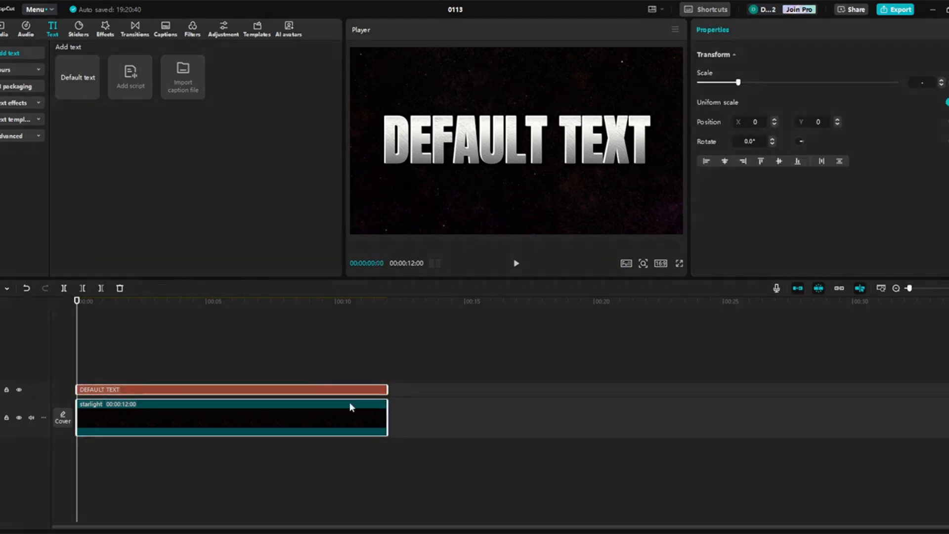
{"action": "key", "text": "alt+g"}
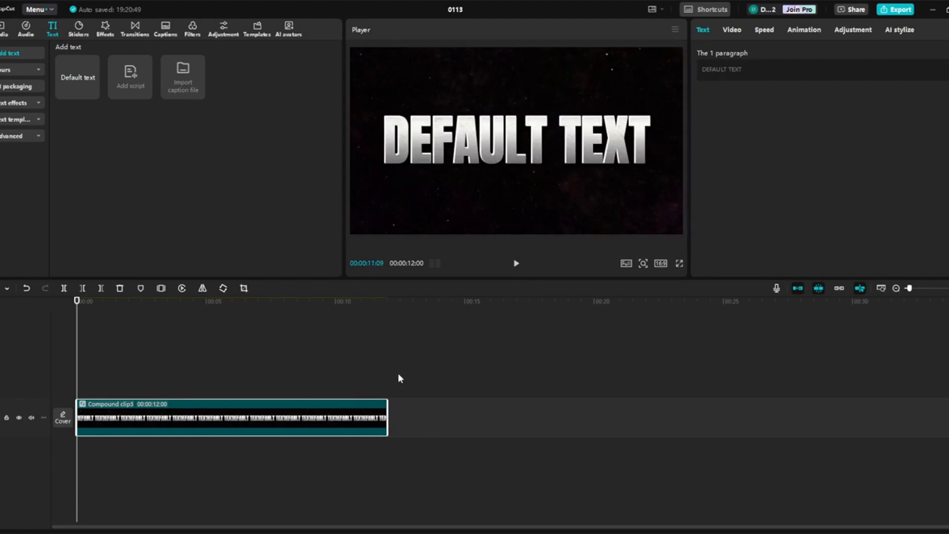
Add a Filmstrip mask to the compound clip.
{"action": "left_click", "coordinate": [729, 32]}
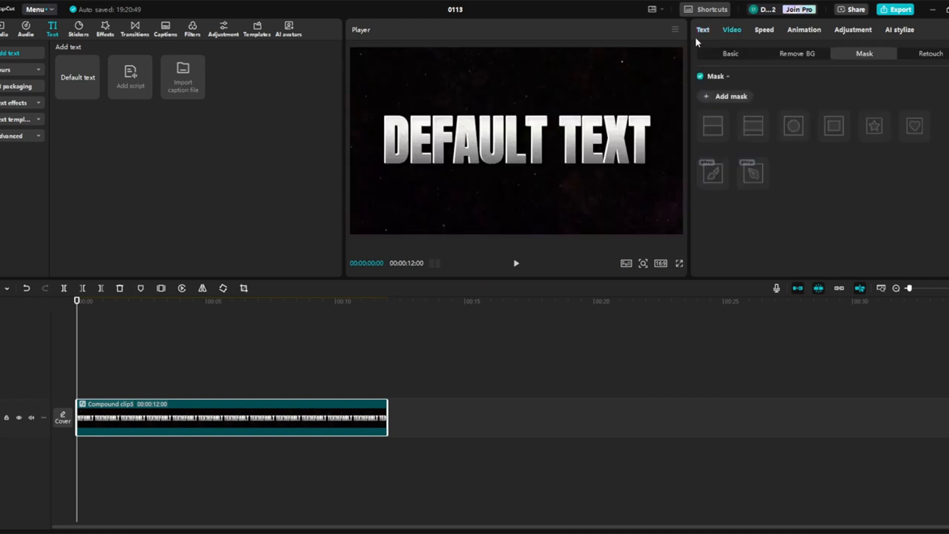
{"action": "left_click", "coordinate": [737, 54]}
{"action": "left_click", "coordinate": [817, 54]}
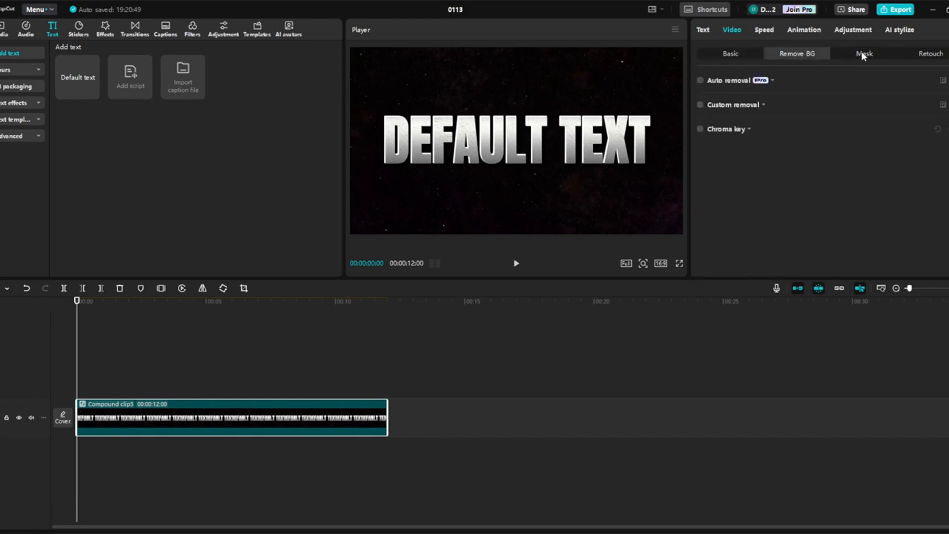
{"action": "left_click", "coordinate": [865, 56]}
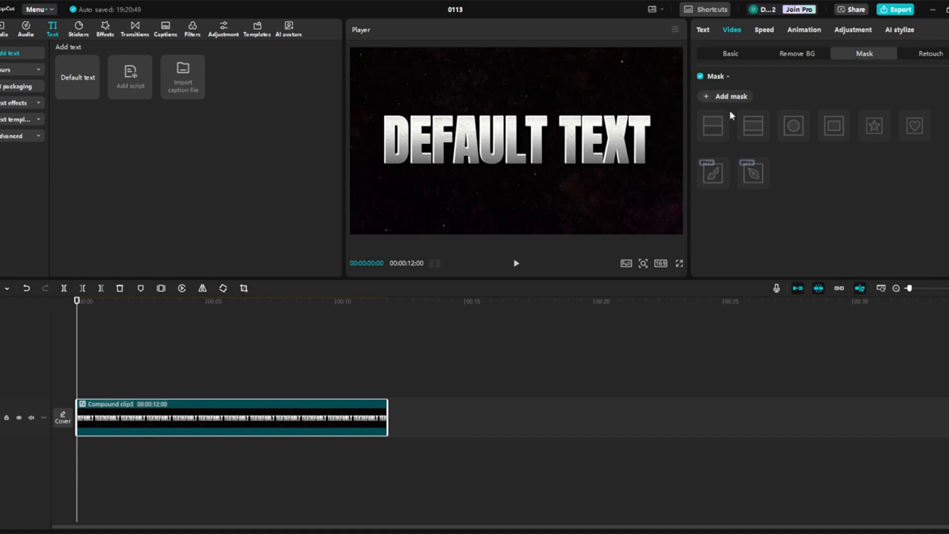
{"action": "left_click", "coordinate": [709, 98]}
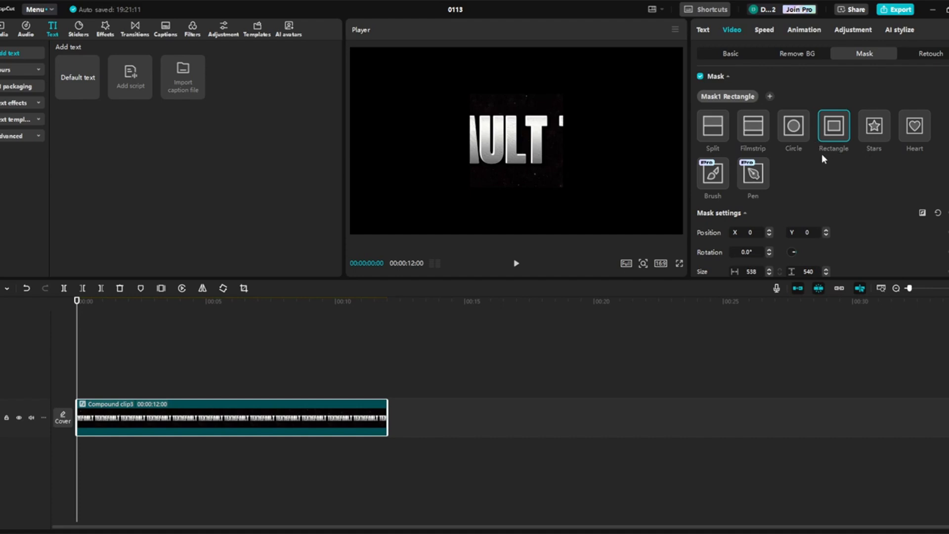
{"action": "left_click", "coordinate": [756, 131]}
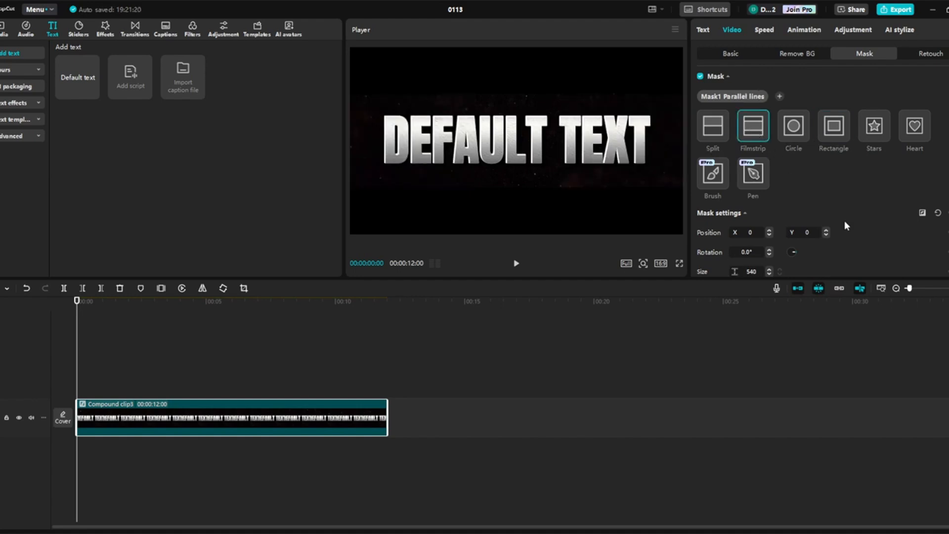
Set the Filmstrip mask's rotation to 60° and its size to 200.
{"action": "scroll", "coordinate": [844, 222], "scroll_direction": "down", "scroll_amount": 1}
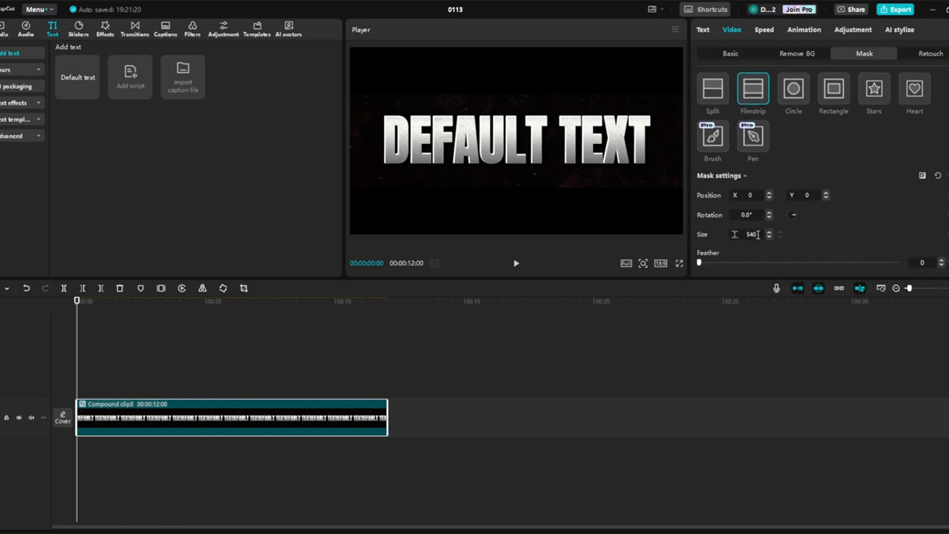
{"action": "left_click_drag", "start_coordinate": [753, 216], "coordinate": [740, 216]}
{"action": "type", "text": "60"}
{"action": "key", "text": "Return"}
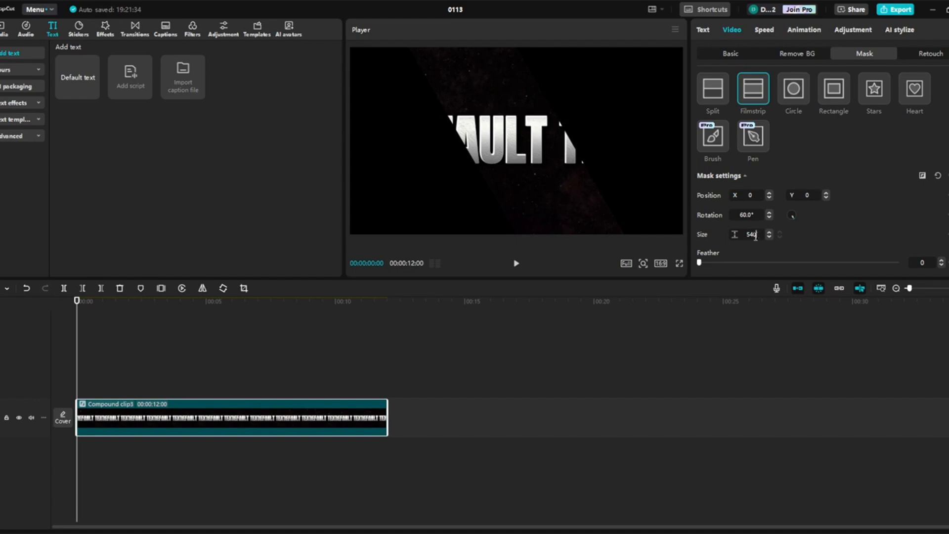
{"action": "left_click_drag", "start_coordinate": [756, 236], "coordinate": [747, 237]}
{"action": "type", "text": "200"}
{"action": "key", "text": "Return"}
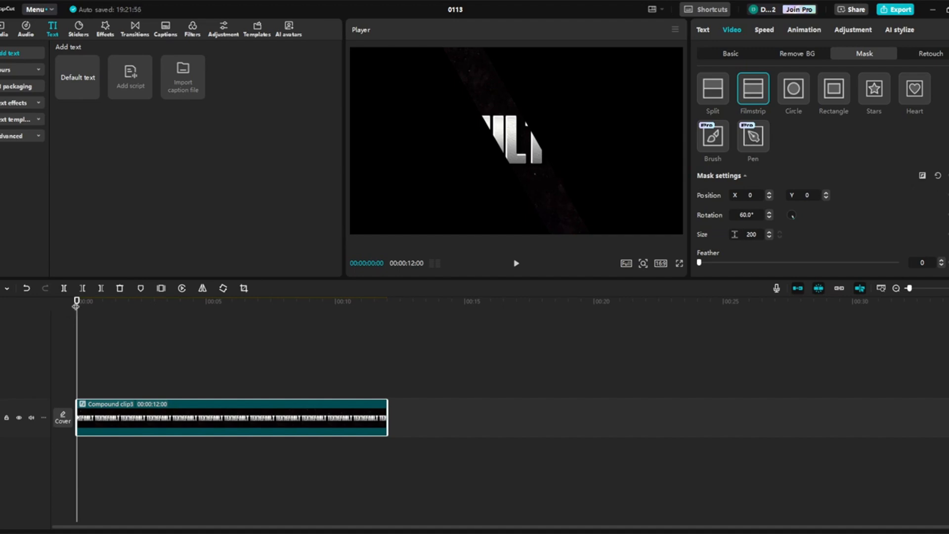
Animate the mask's position to about X -733, Y -298 at 3 seconds and about X 745, Y 328 at 6 seconds.
{"action": "left_click_drag", "start_coordinate": [80, 302], "coordinate": [156, 309]}
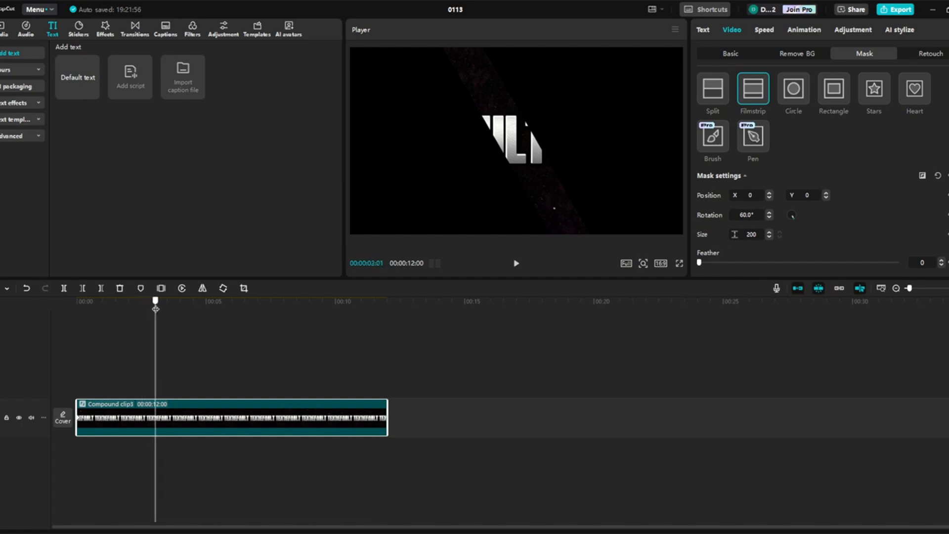
{"action": "left_click_drag", "start_coordinate": [524, 161], "coordinate": [396, 215]}
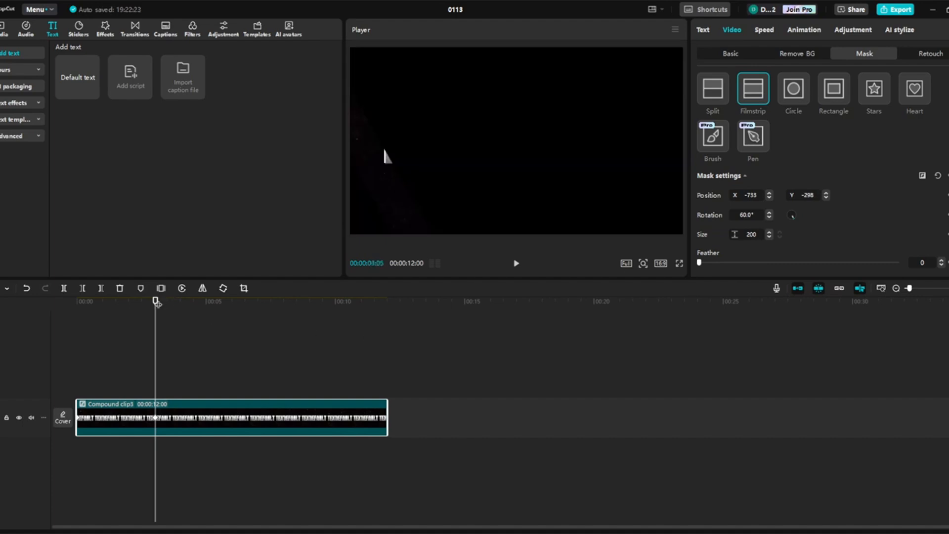
{"action": "left_click_drag", "start_coordinate": [157, 303], "coordinate": [233, 306]}
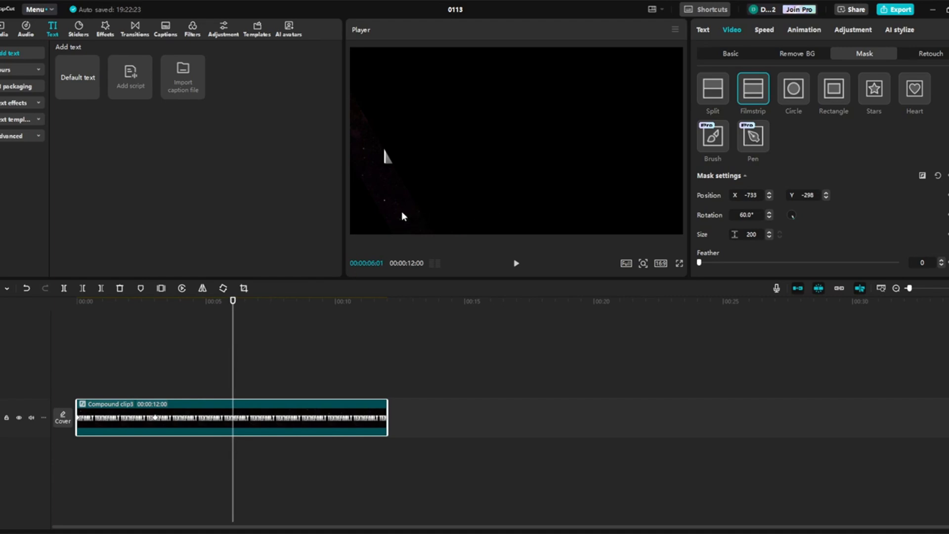
{"action": "left_click_drag", "start_coordinate": [401, 212], "coordinate": [663, 122]}
Animate the mask back to about X 23, Y 0 at 00:00:09:15 and widen it to about 1727 at 00:00:11:26.
{"action": "left_click_drag", "start_coordinate": [233, 306], "coordinate": [322, 308]}
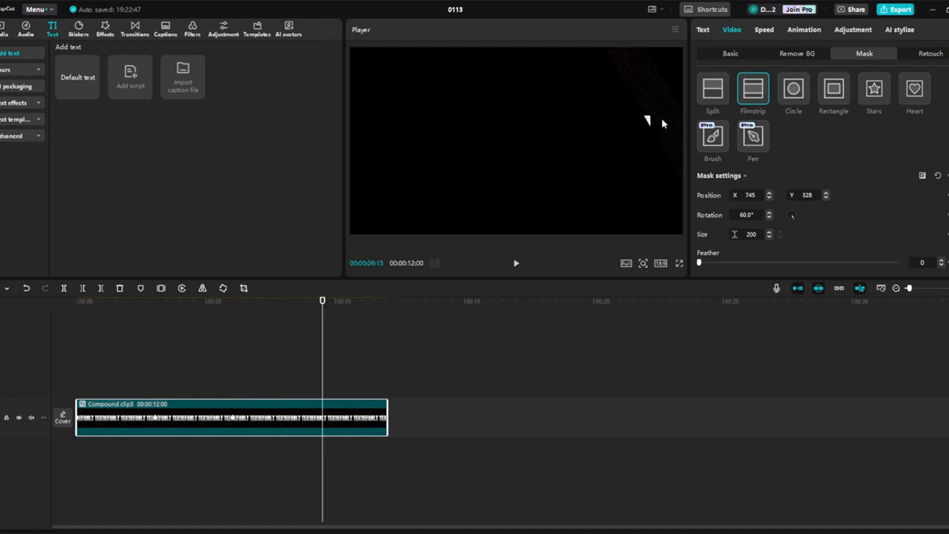
{"action": "left_click_drag", "start_coordinate": [662, 122], "coordinate": [530, 165]}
{"action": "left_click_drag", "start_coordinate": [530, 166], "coordinate": [538, 177]}
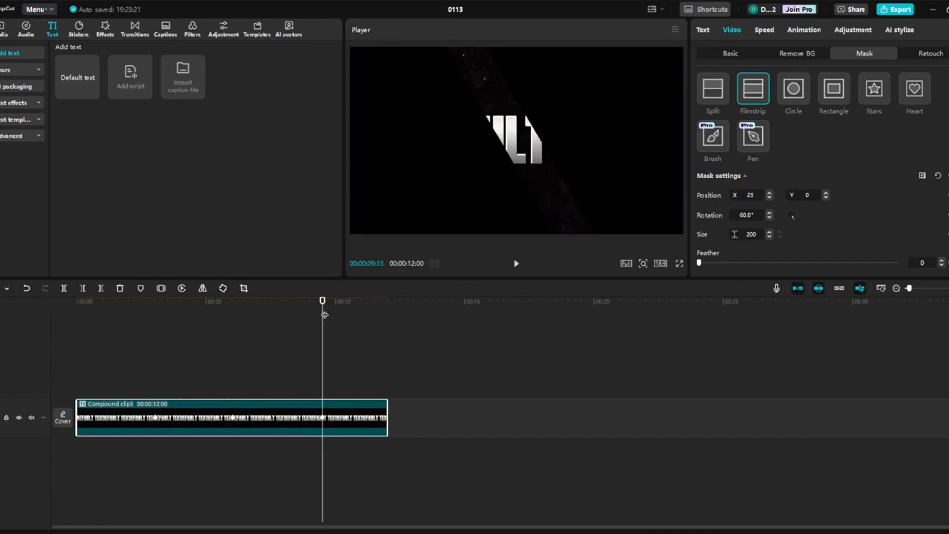
{"action": "left_click_drag", "start_coordinate": [322, 312], "coordinate": [384, 313]}
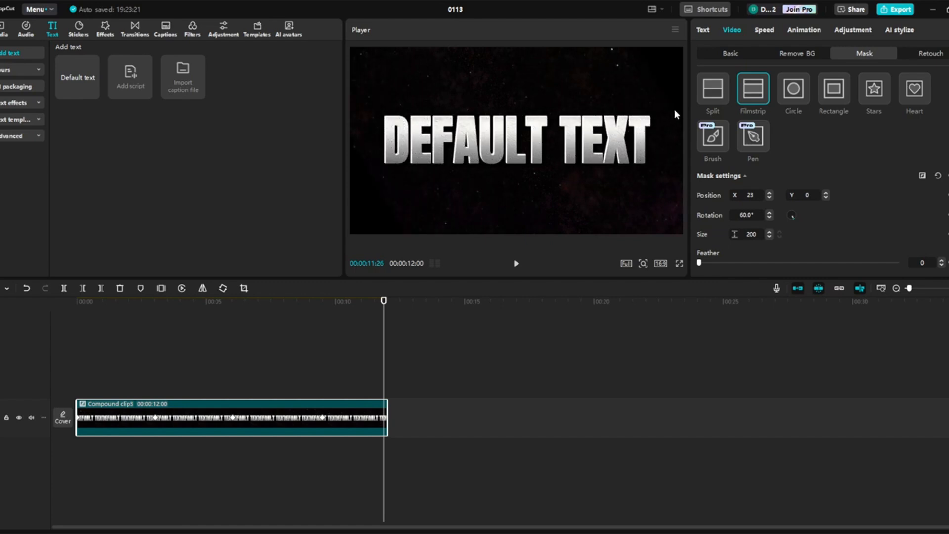
{"action": "left_click_drag", "start_coordinate": [675, 108], "coordinate": [675, 108]}
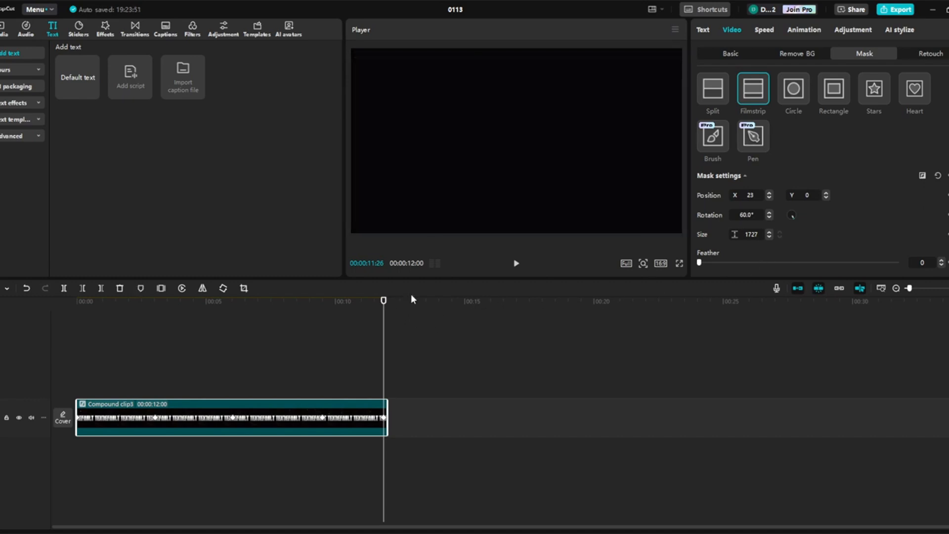
Play the mask reveal animation from the start in full screen.
{"action": "left_click", "coordinate": [679, 265]}
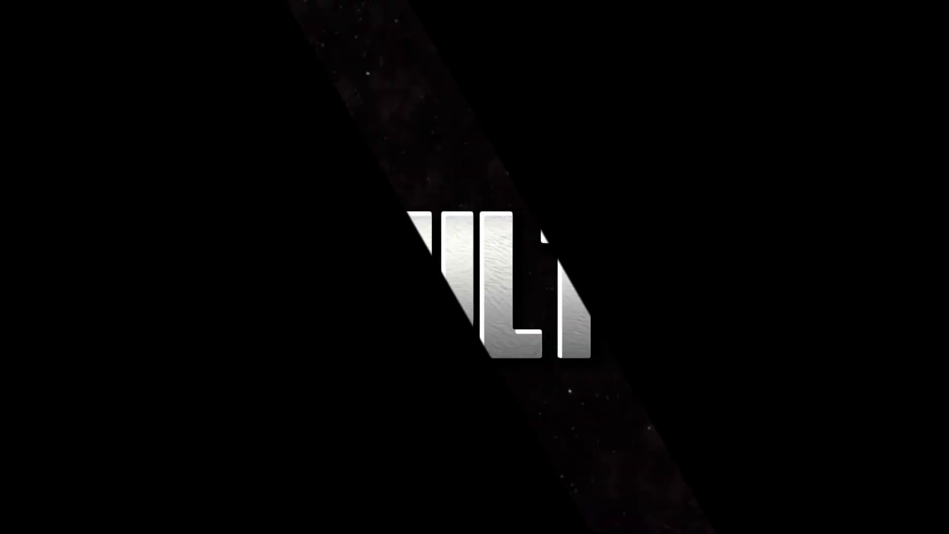
{"action": "mouse_move", "coordinate": [410, 526]}
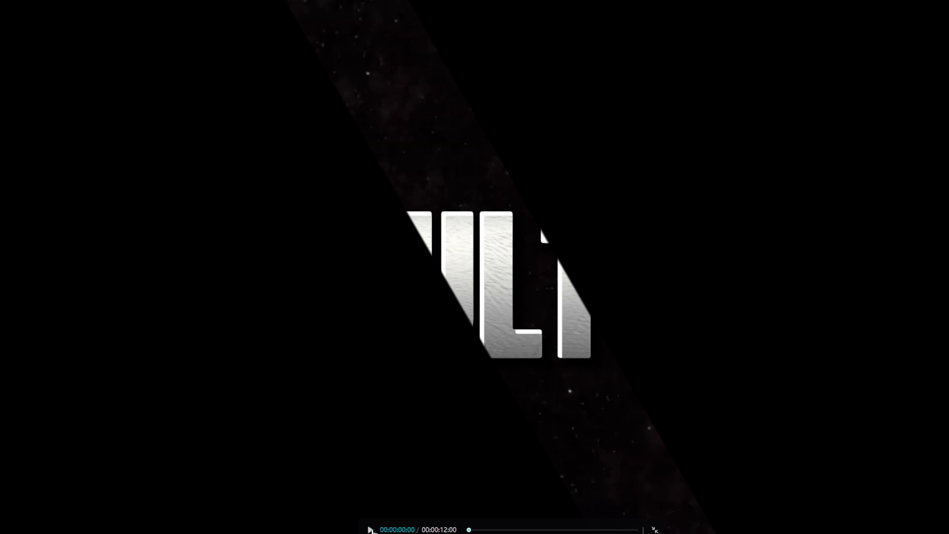
{"action": "left_click", "coordinate": [370, 529]}
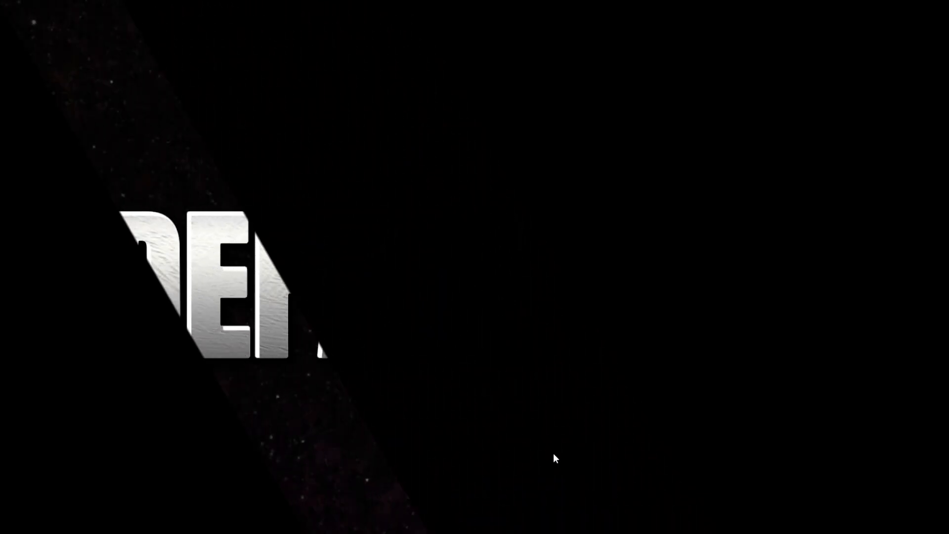